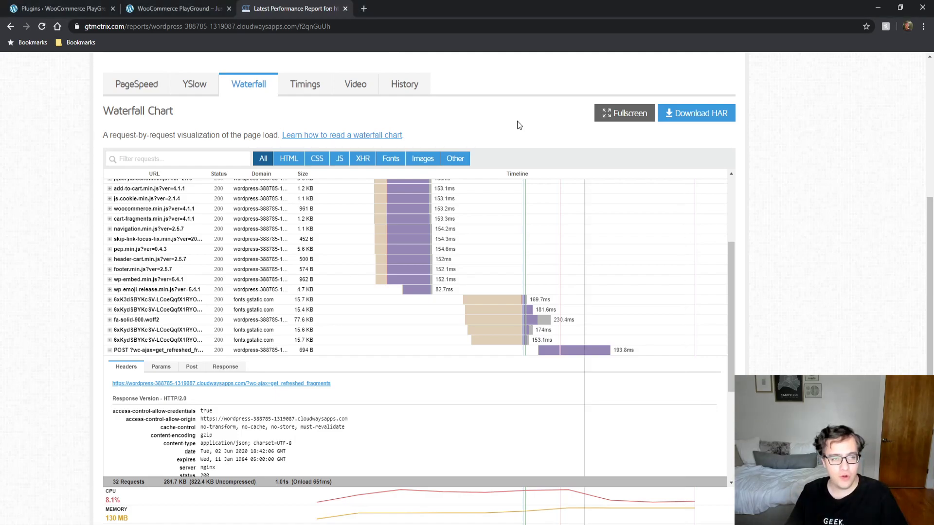
Step: Switch from the GTmetrix waterfall to the WooCommerce PlayGround storefront, which shows one $15 cart item
left_click(165, 8)
mouse_move(667, 150)
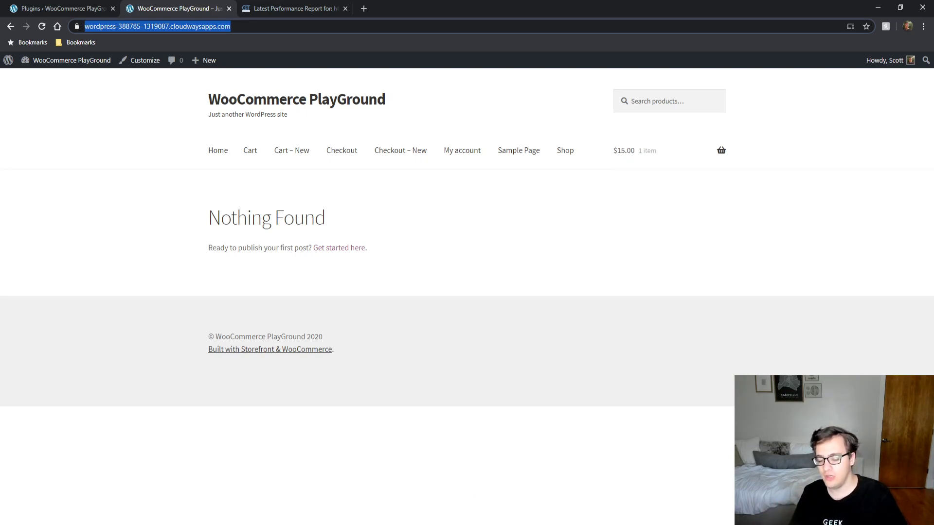
key("alt+Tab")
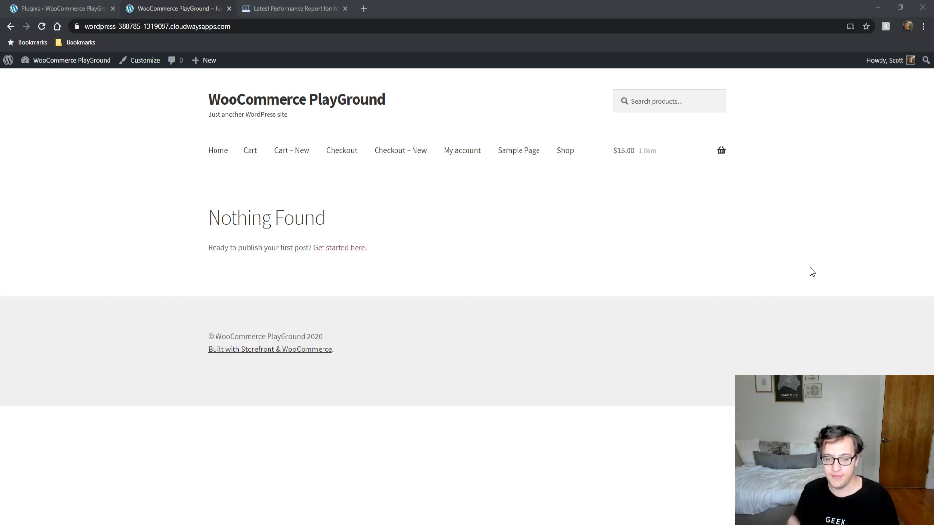
Step: Open WooCommerce Settings on the Products tab to show the add-to-cart behaviour options
left_click(813, 271)
left_click(65, 8)
mouse_move(40, 179)
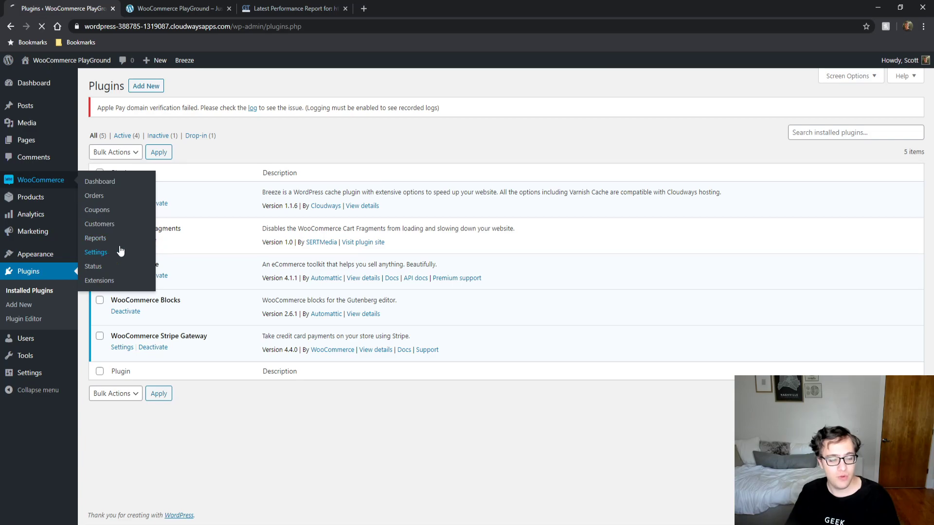
left_click(117, 250)
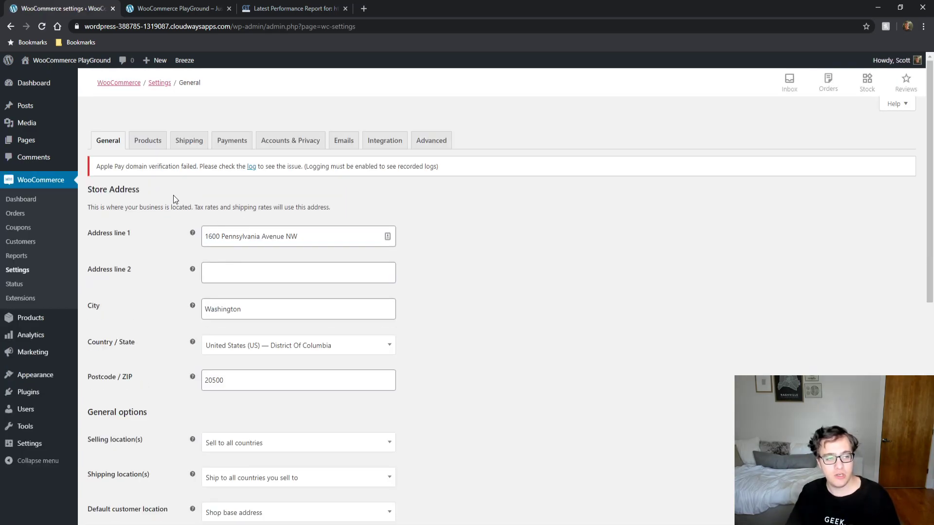
scroll(533, 282, "down", 4)
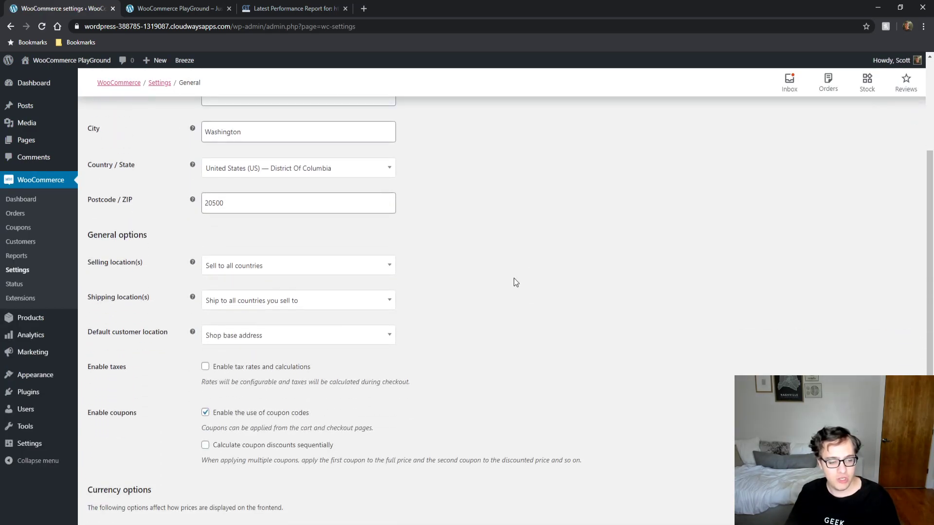
scroll(506, 273, "down", 3)
scroll(499, 295, "up", 8)
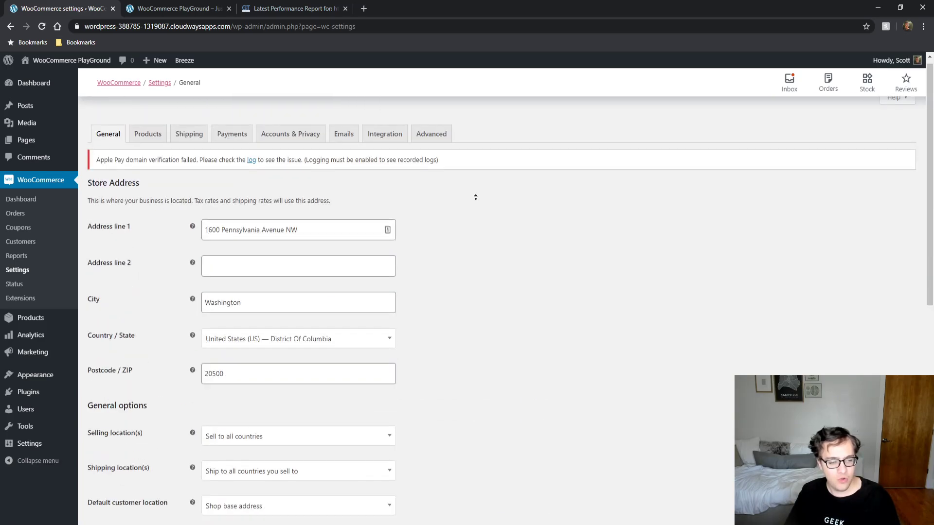
left_click(146, 145)
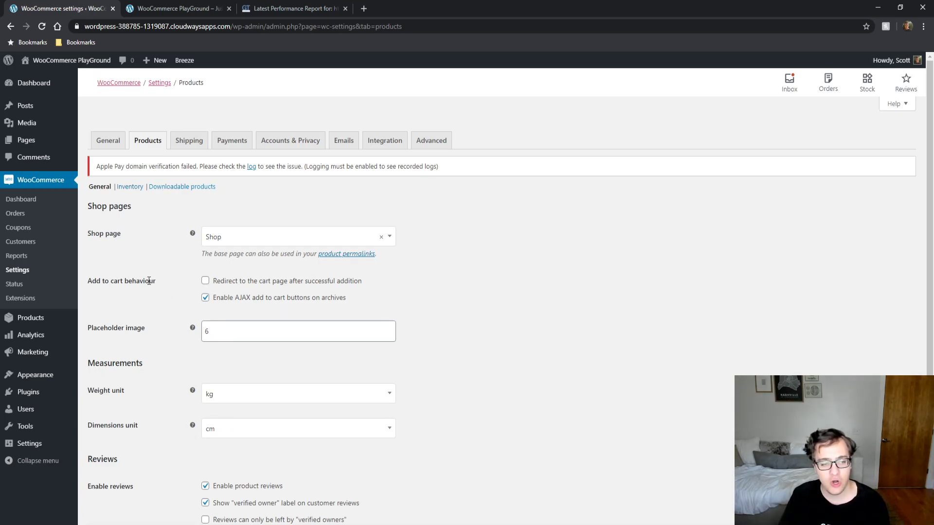
Step: Disable 'Enable AJAX add to cart buttons on archives', enable 'Redirect to the cart page', and save
left_click(212, 297)
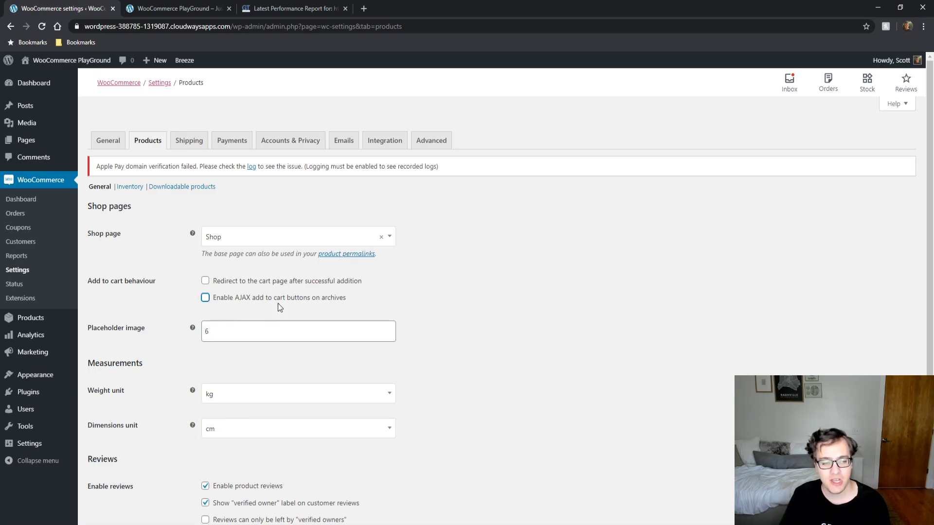
left_click(291, 281)
scroll(444, 258, "down", 3)
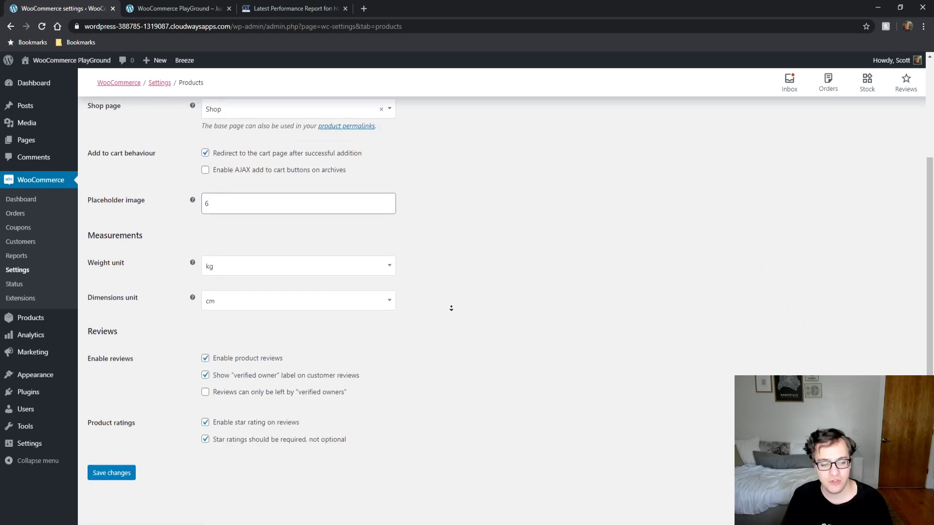
left_click(113, 479)
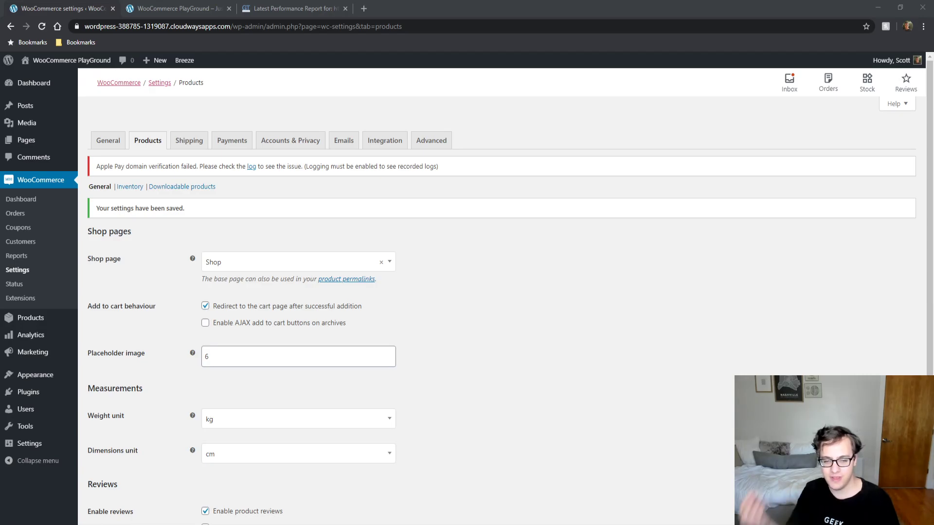
Step: Activate the Disable Cart Fragments plugin from the Plugins list, then check the storefront
left_click(819, 265)
mouse_move(29, 444)
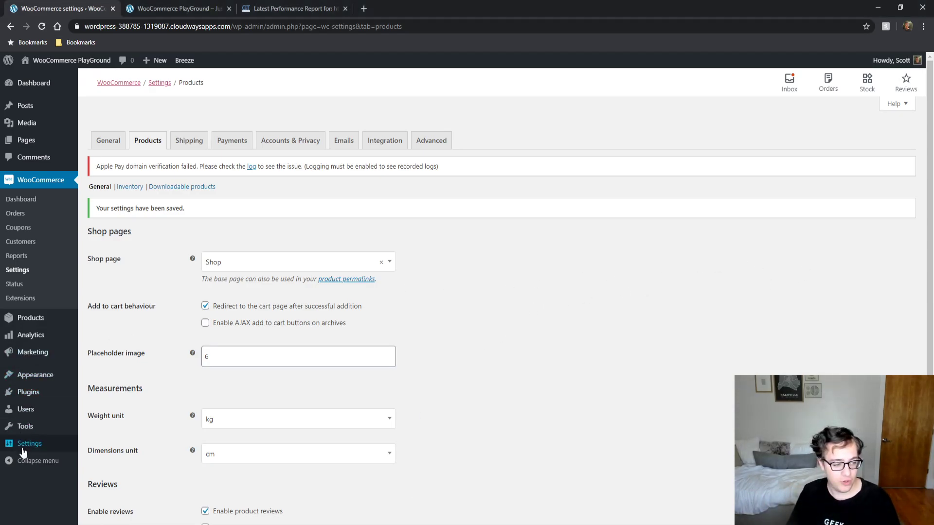
left_click(29, 392)
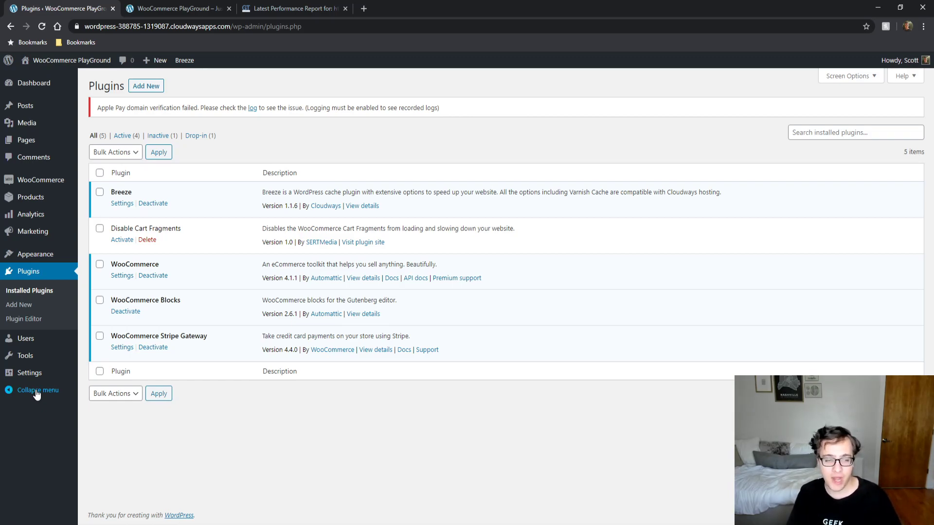
double_click(139, 228)
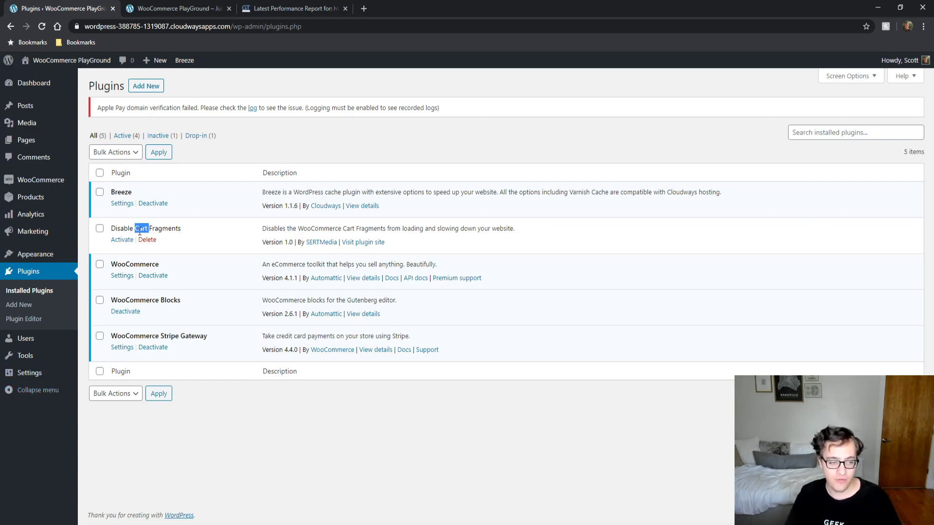
left_click(141, 232)
left_click(116, 239)
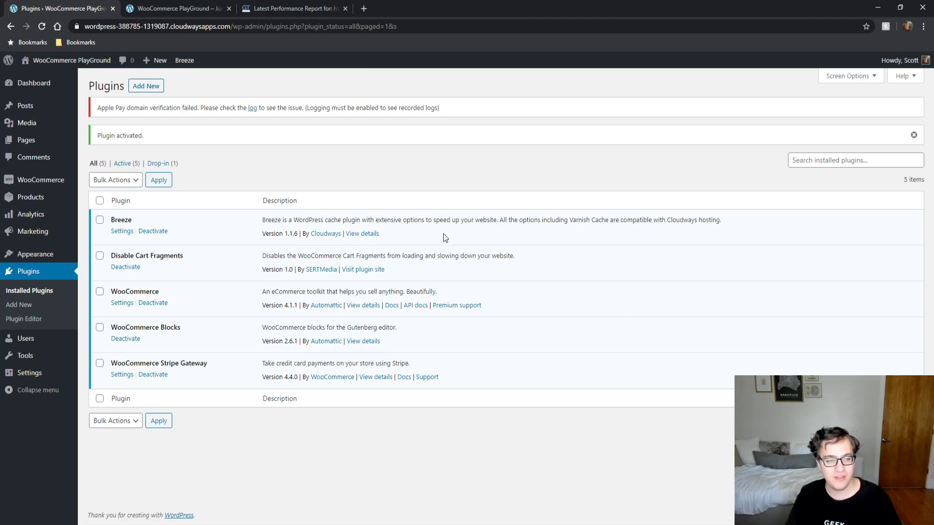
left_click(196, 11)
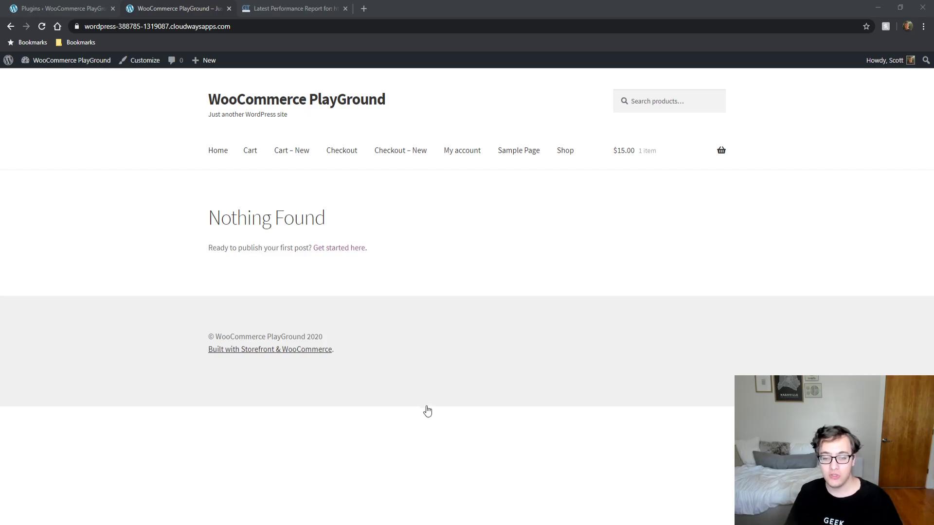
Step: Purge all Breeze cache from the admin bar and return to the GTmetrix report
left_click(841, 241)
left_click(42, 4)
mouse_move(183, 60)
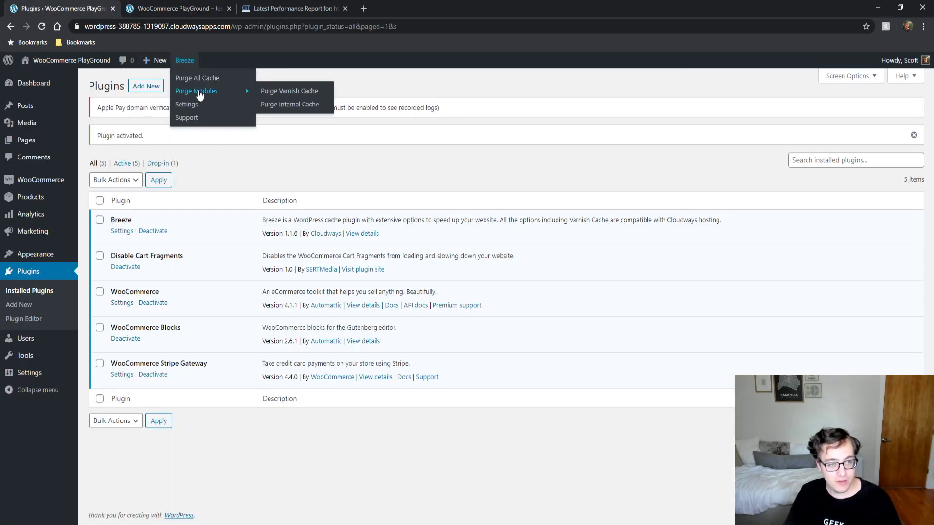
left_click(215, 78)
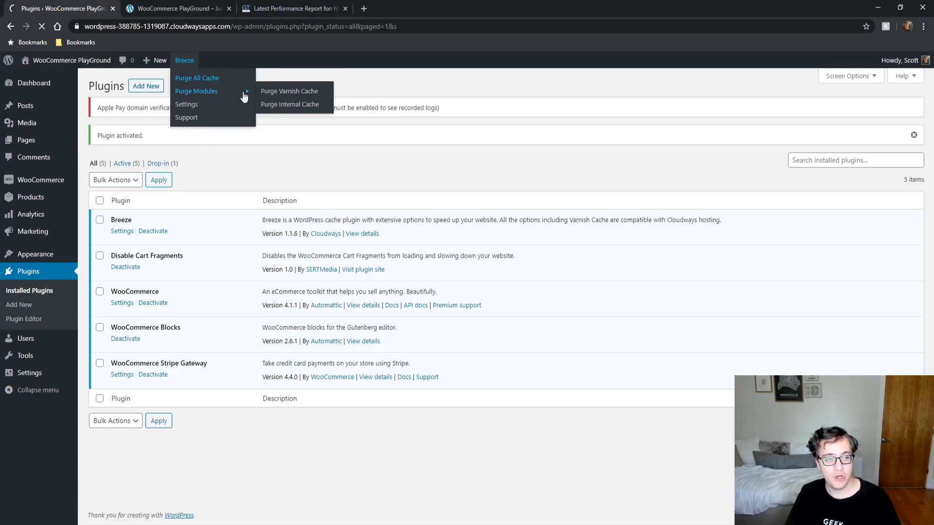
left_click(292, 8)
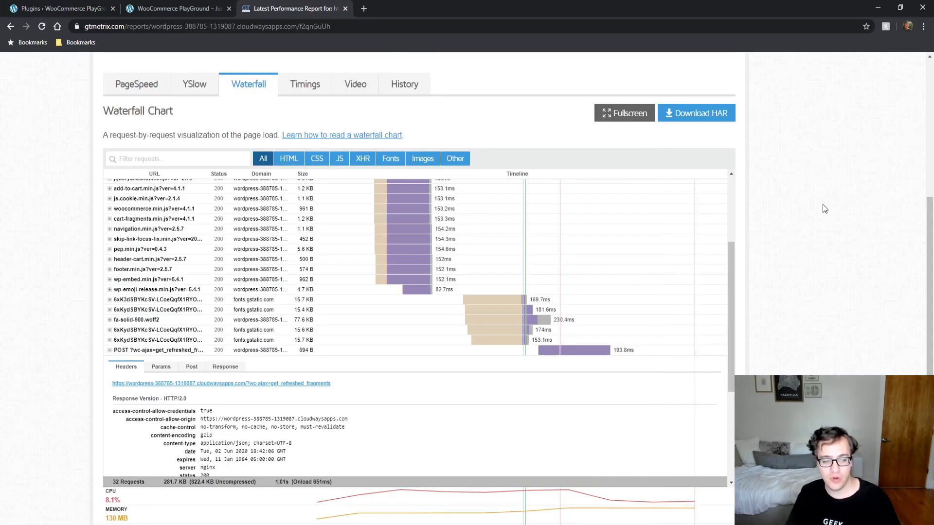
Step: Copy the refreshed-fragments part of the request URL, then re-test the site in GTmetrix
left_click_drag(340, 384, 246, 384)
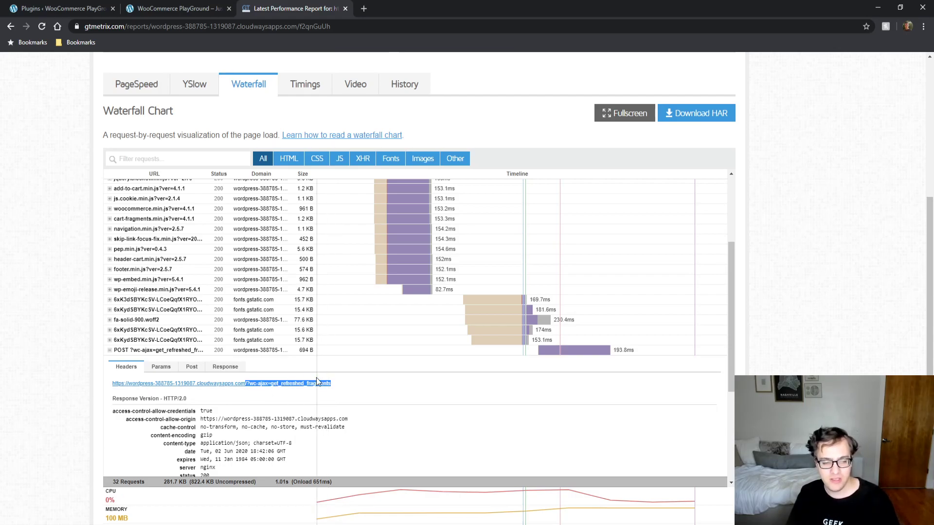
scroll(764, 113, "up", 5)
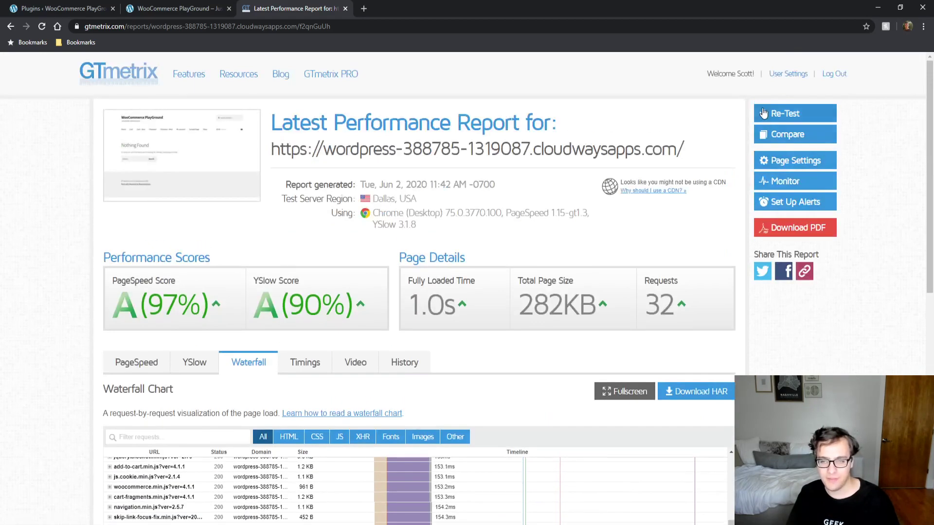
left_click(764, 113)
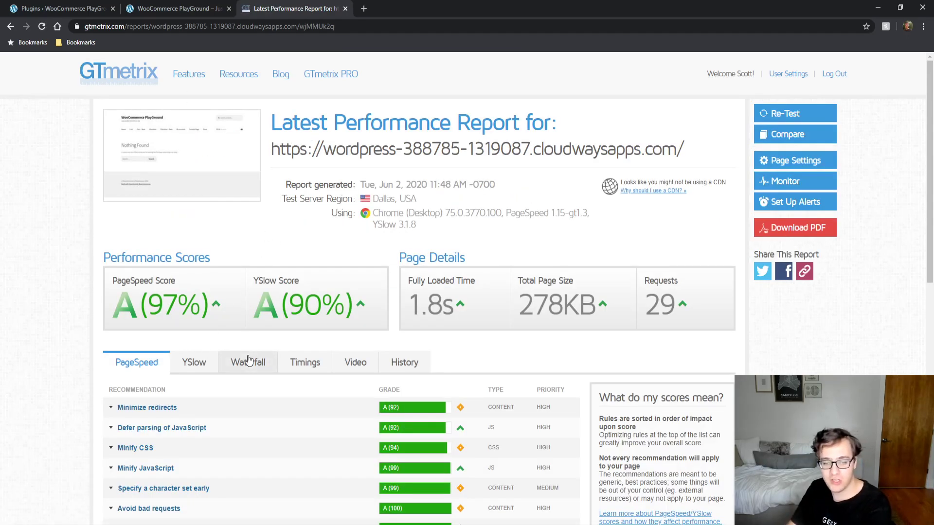
Step: Open the new report in another tab and note the old report's 282KB size and 32 requests
left_click(249, 360)
scroll(50, 372, "down", 2)
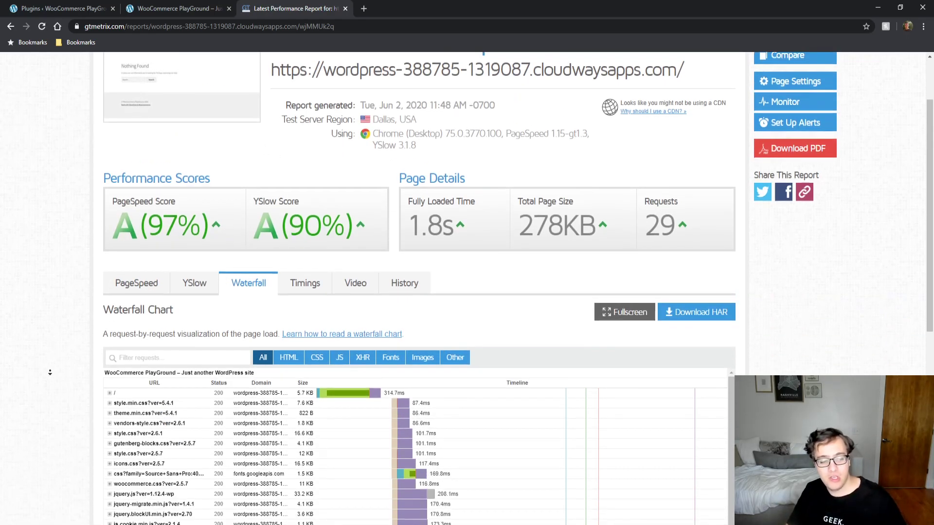
scroll(168, 292, "down", 1)
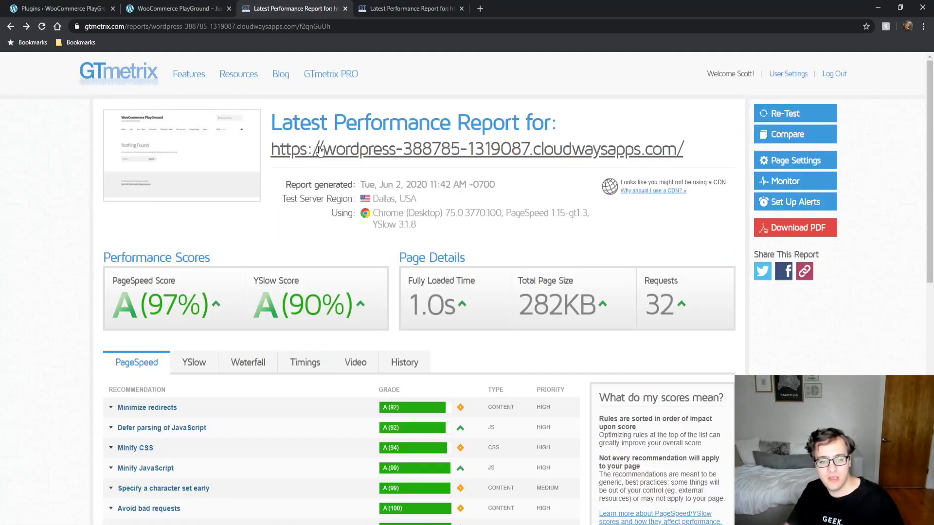
left_click(451, 8)
scroll(418, 194, "up", 3)
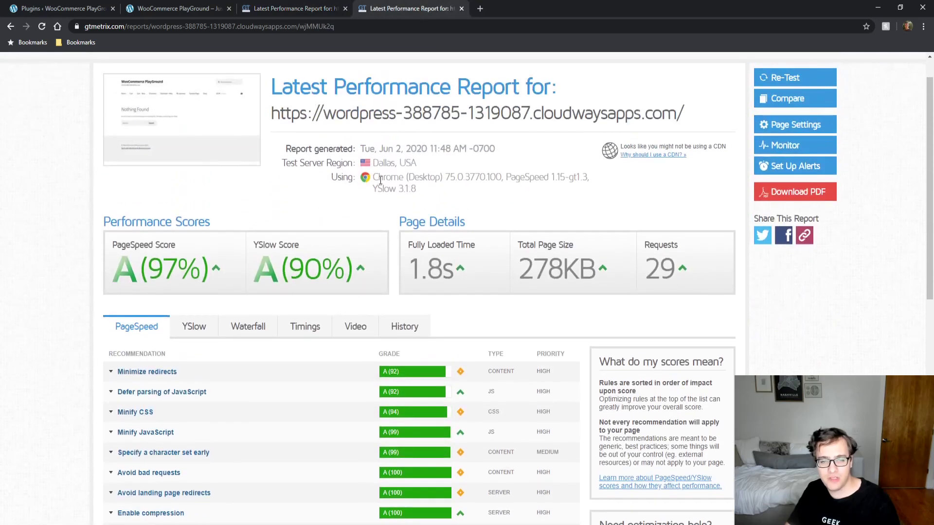
left_click(292, 8)
left_click_drag(524, 300, 564, 304)
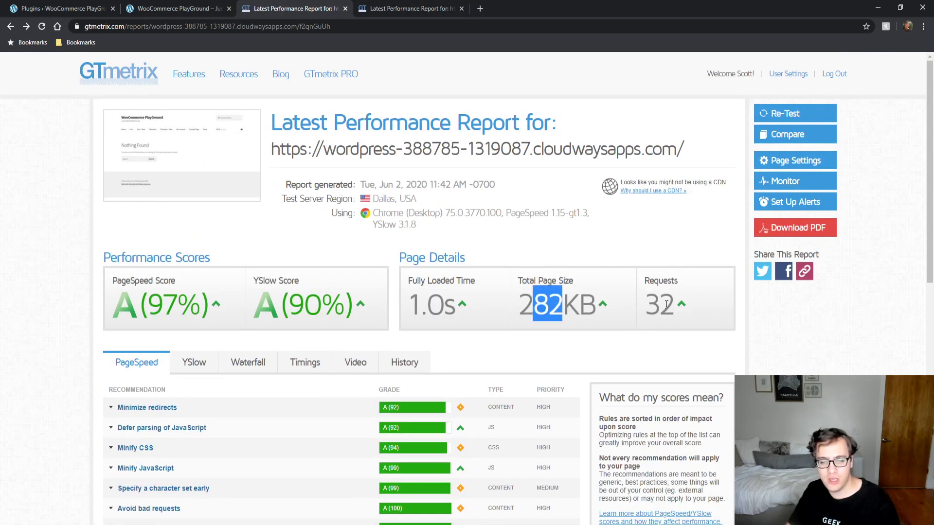
double_click(659, 304)
Step: Note the new report's 278KB page size, 29 requests and 1.8s fully loaded time
left_click(393, 6)
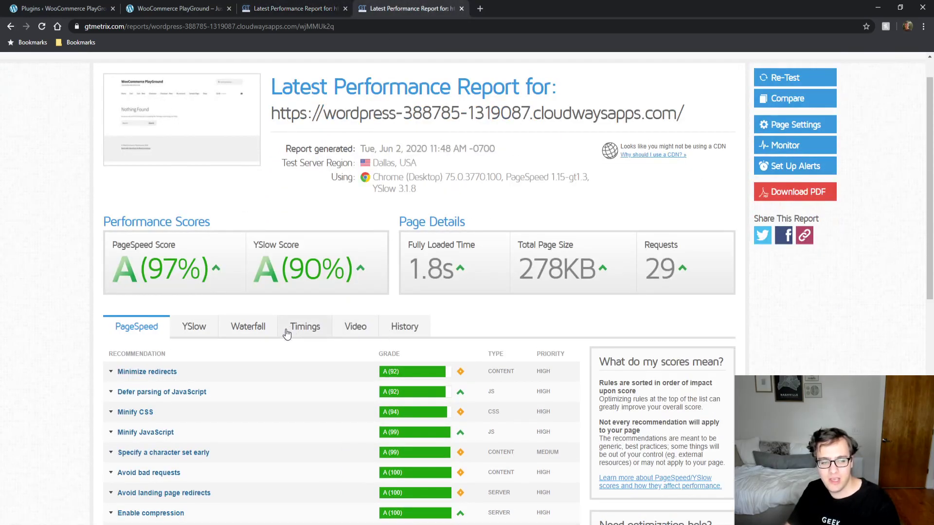
left_click_drag(514, 272, 563, 271)
left_click_drag(626, 287, 681, 270)
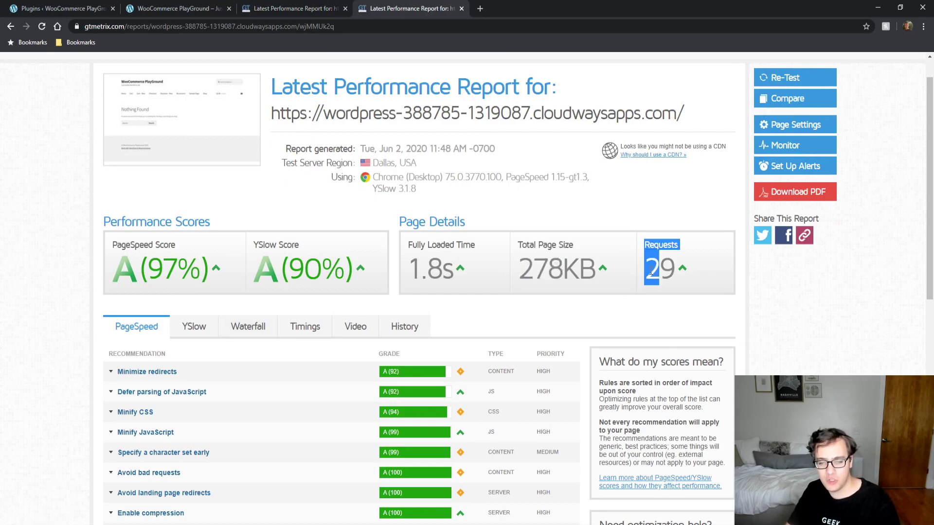
left_click(508, 263)
left_click_drag(407, 265, 470, 274)
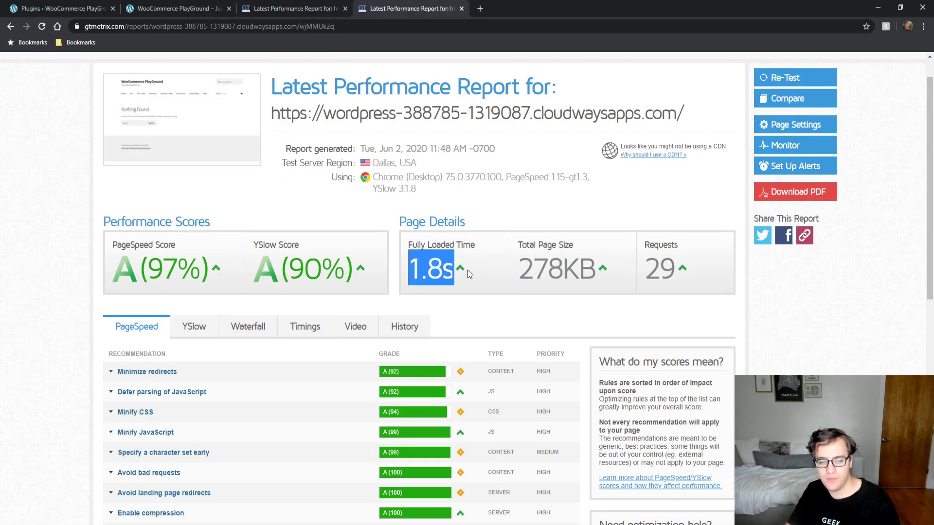
Step: Filter the new Waterfall for get_refreshed_fragments, find none, clear the filter and reopen the old report
left_click(248, 327)
scroll(194, 331, "down", 2)
left_click(154, 299)
type("/?wc-ajax=get_refreshed_fragments")
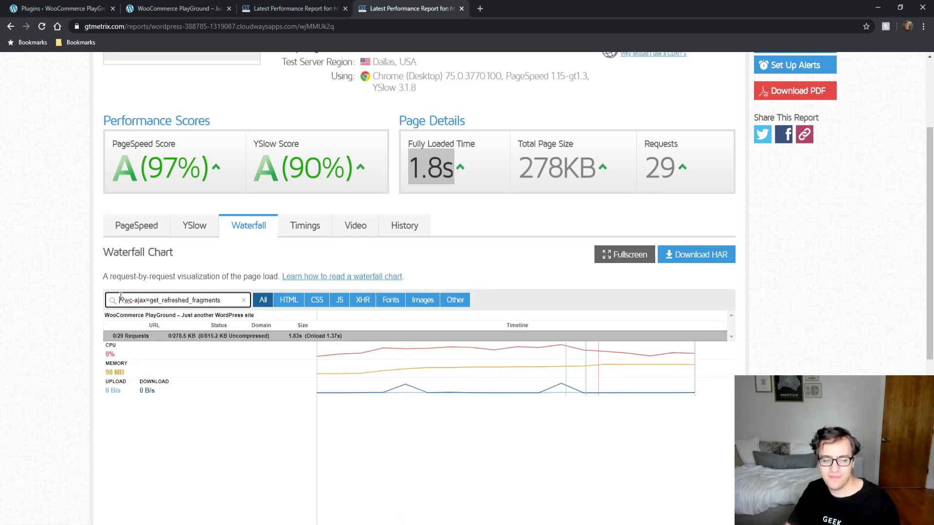
left_click(244, 300)
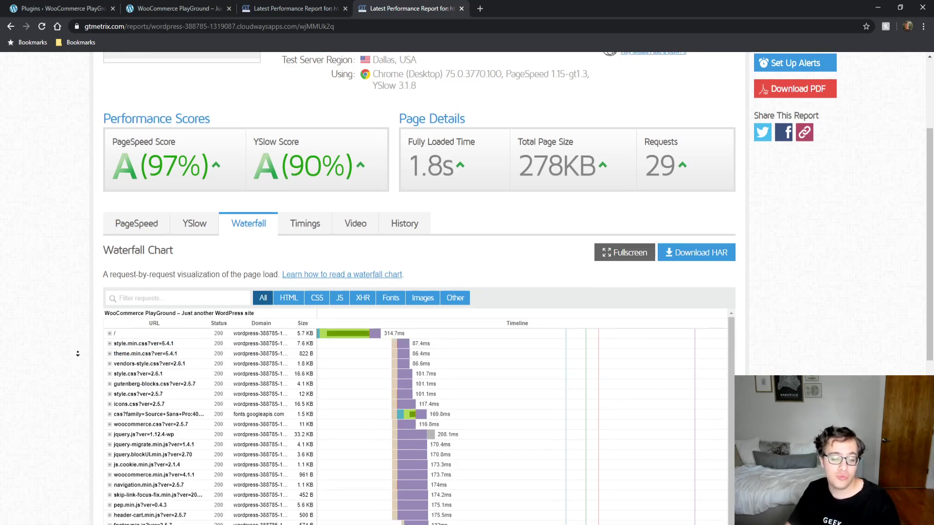
scroll(77, 350, "down", 5)
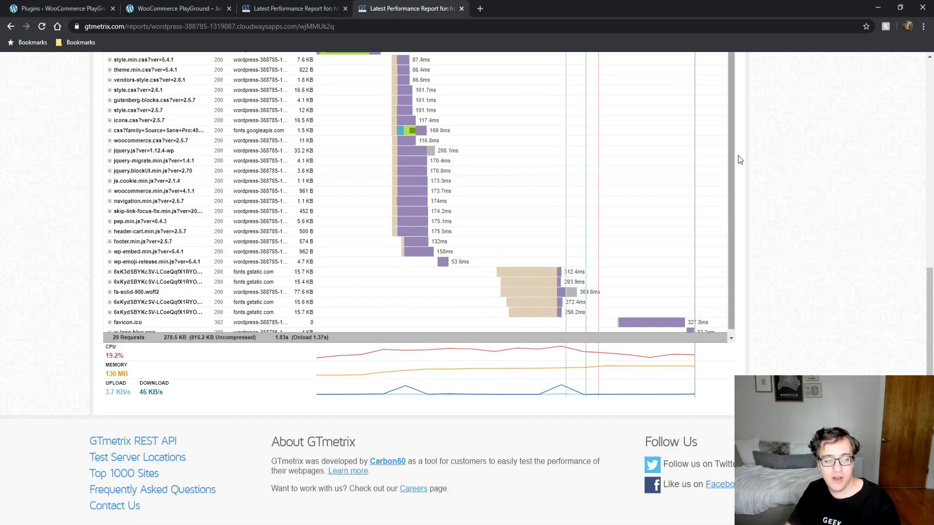
scroll(781, 193, "up", 3)
scroll(781, 194, "up", 2)
scroll(711, 212, "up", 1)
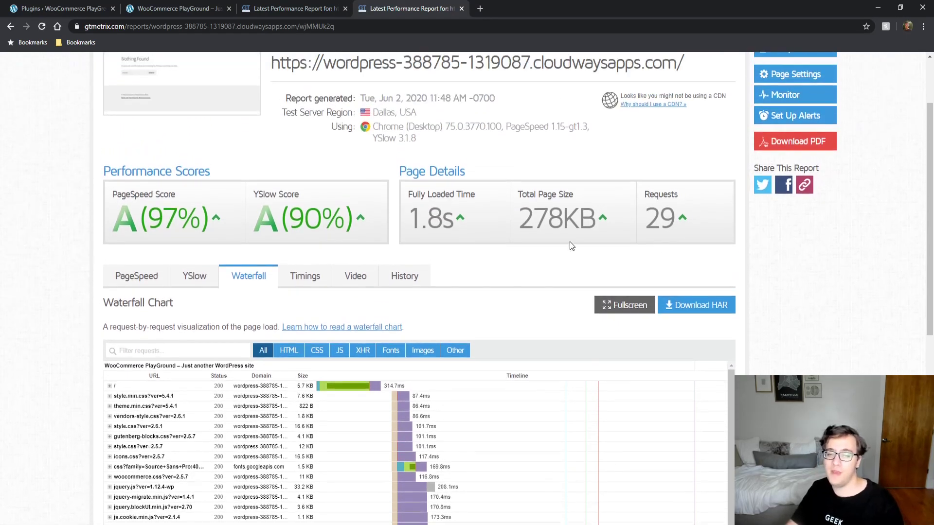
scroll(570, 241, "up", 2)
left_click(292, 8)
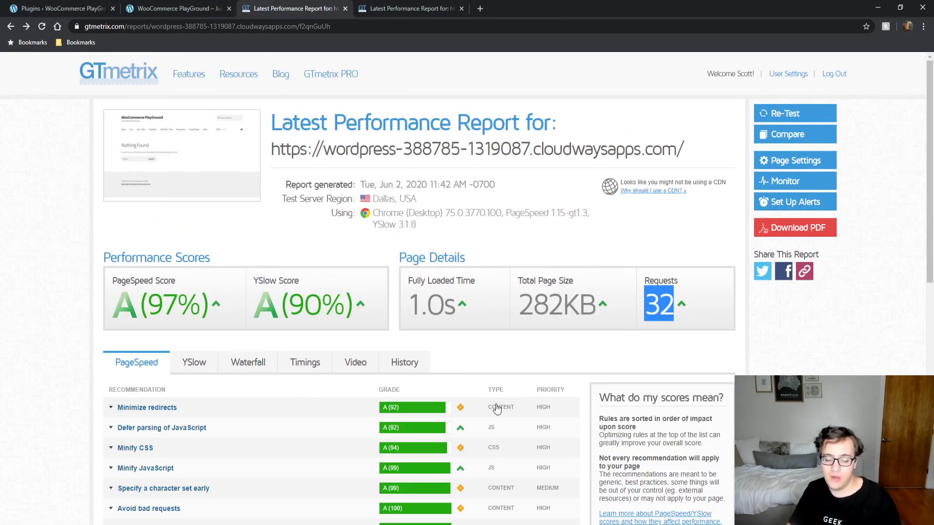
key("alt+Tab")
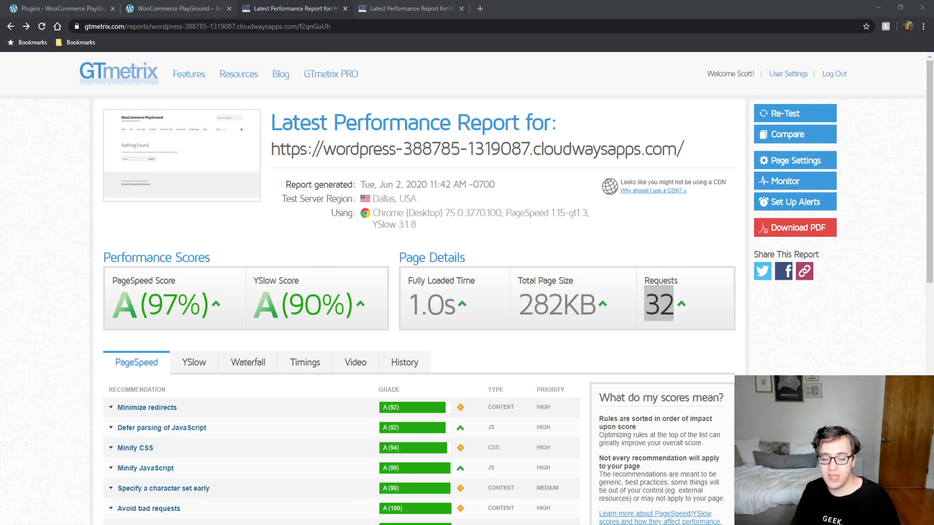